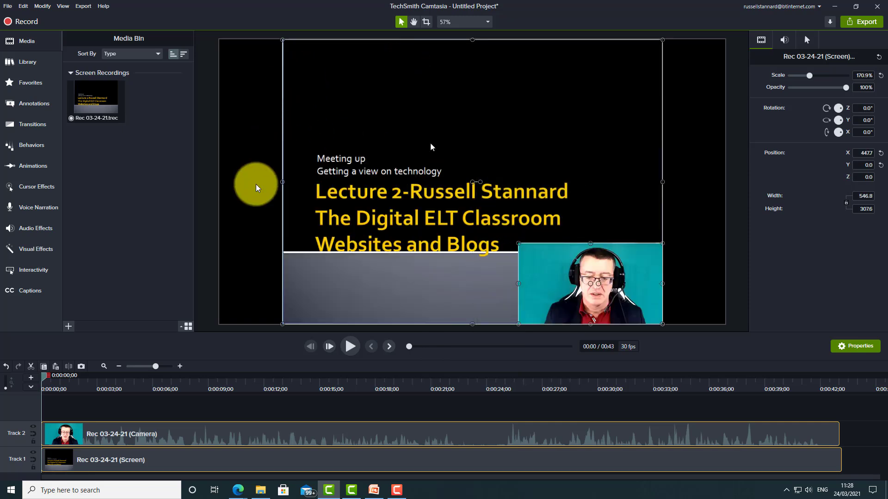
Scale the webcam overlay up to 60.5% (774.5 × 435.7) in the slide's lower right
left_click(700, 165)
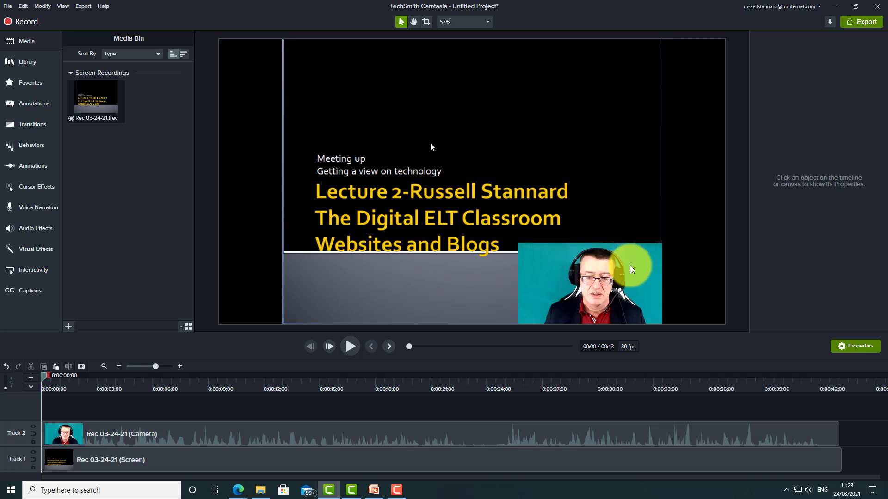
left_click(541, 253)
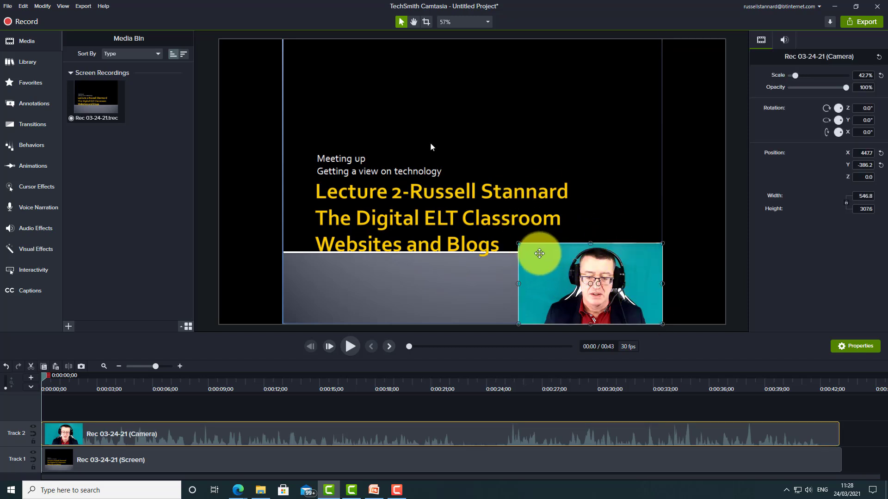
left_click_drag(518, 243, 458, 209)
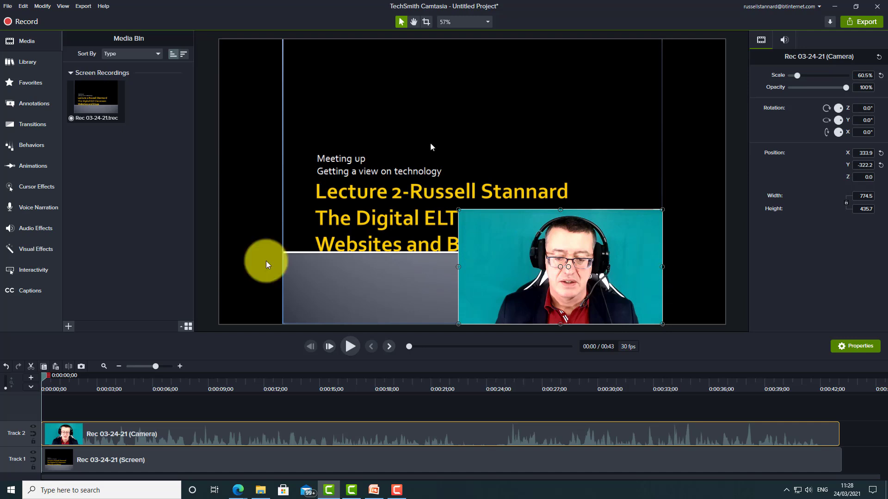
Apply Remove a Color to the webcam clip, sampling the teal #029FA5 backdrop to key it out
left_click(37, 249)
left_click_drag(185, 248, 497, 252)
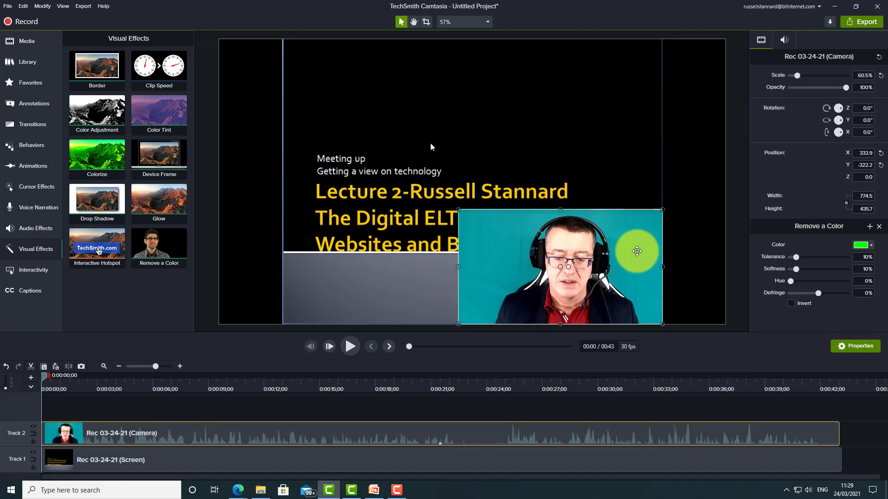
left_click(871, 246)
left_click(871, 268)
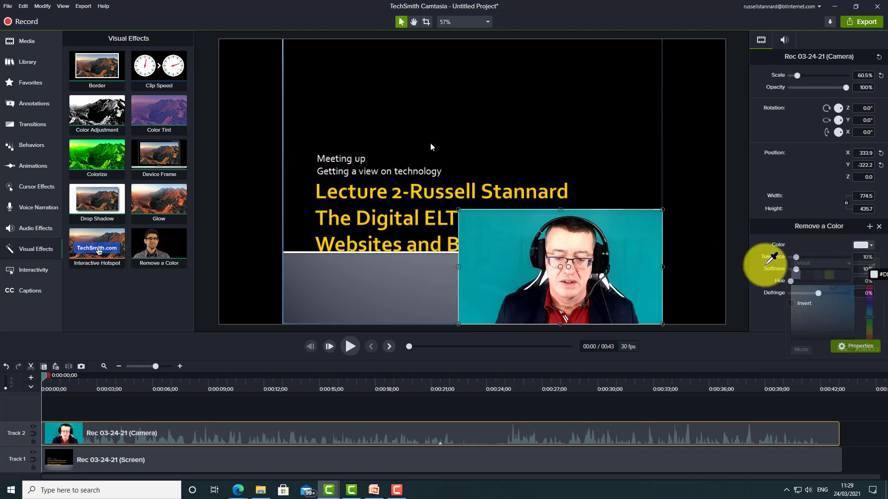
left_click(623, 269)
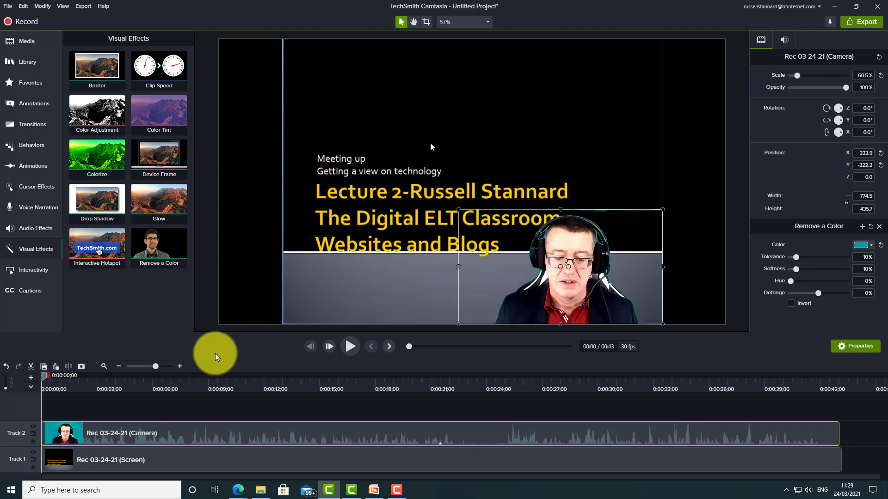
left_click(352, 346)
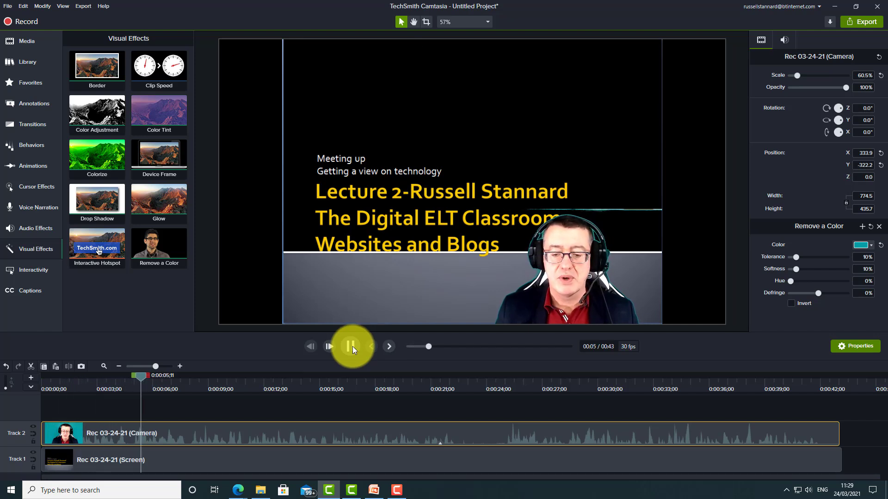
left_click(353, 346)
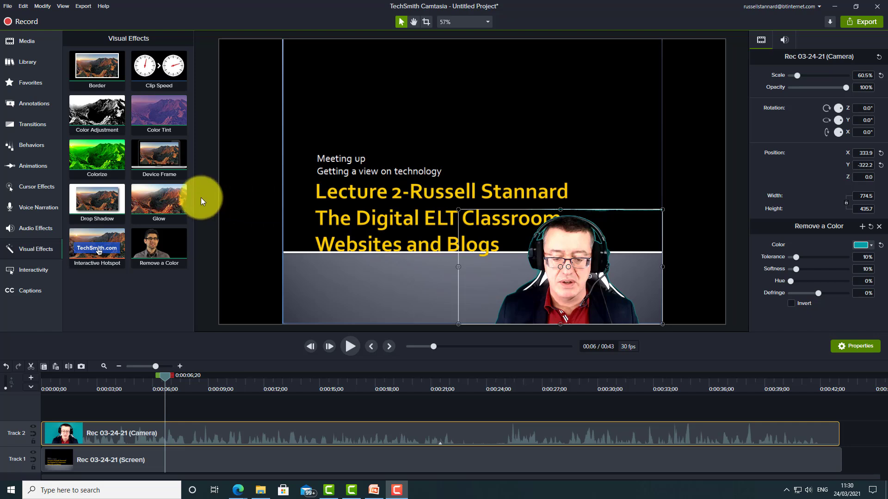
left_click_drag(166, 377, 49, 381)
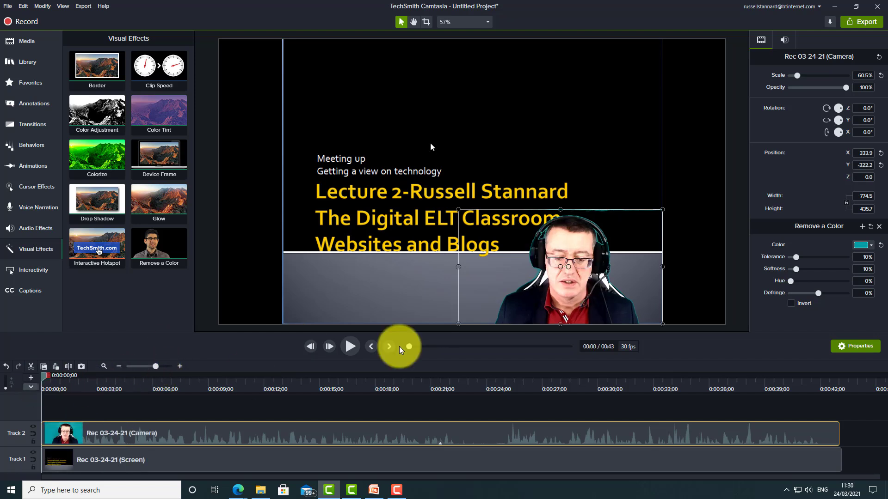
left_click(349, 348)
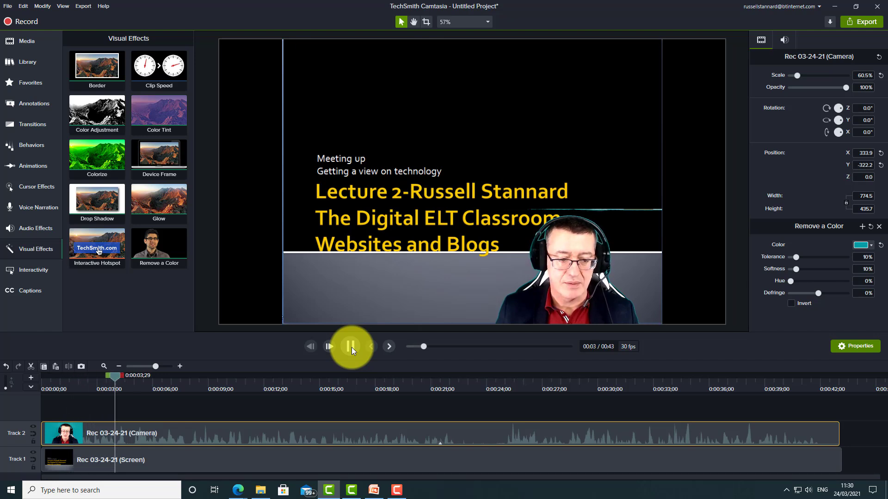
left_click(352, 348)
Split both recordings at the playhead, delete their opening pieces, and shift the remainders later
left_click(120, 460, "ctrl")
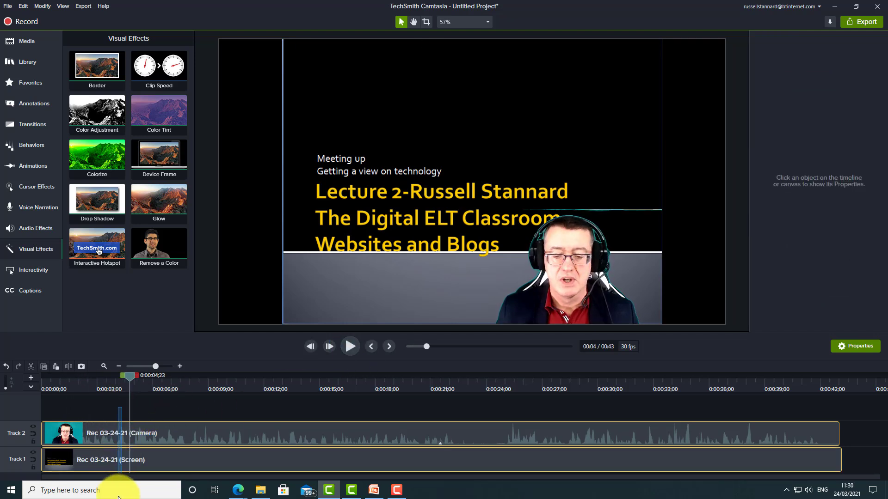
left_click(70, 366)
left_click(82, 434)
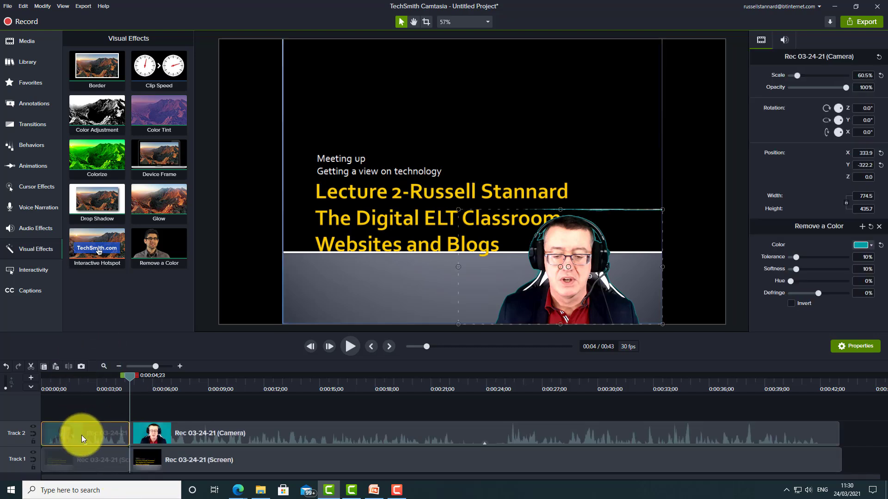
key("Delete")
left_click(82, 458)
key("Delete")
left_click_drag(109, 441, 222, 462)
left_click_drag(287, 435, 450, 444)
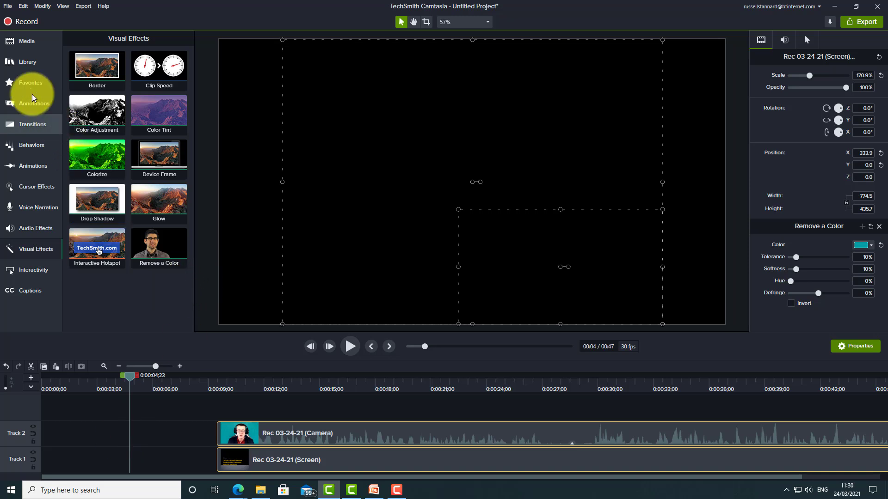
Add the spinningcomputer intro from Library > Intros to the start of the timeline
left_click(28, 62)
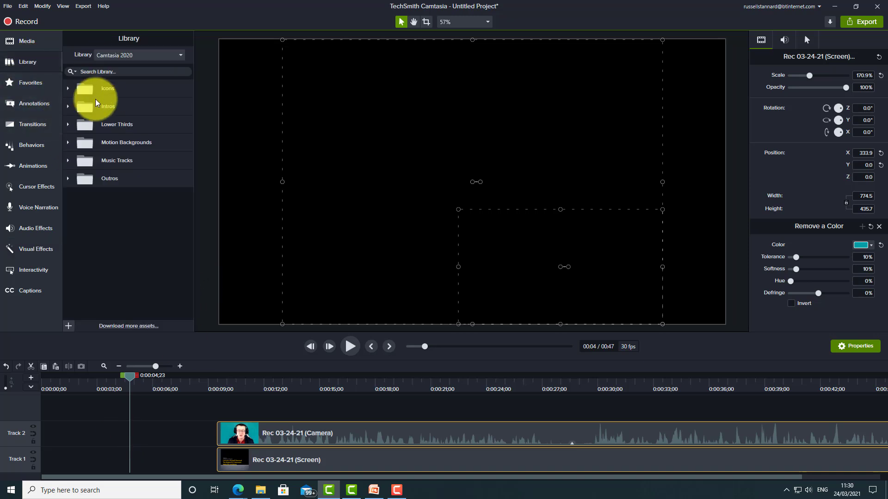
left_click(68, 107)
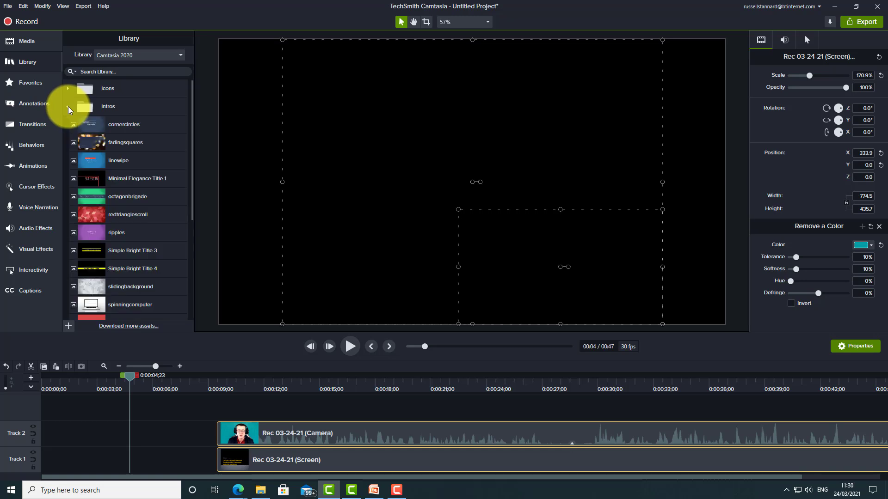
left_click_drag(193, 160, 184, 220)
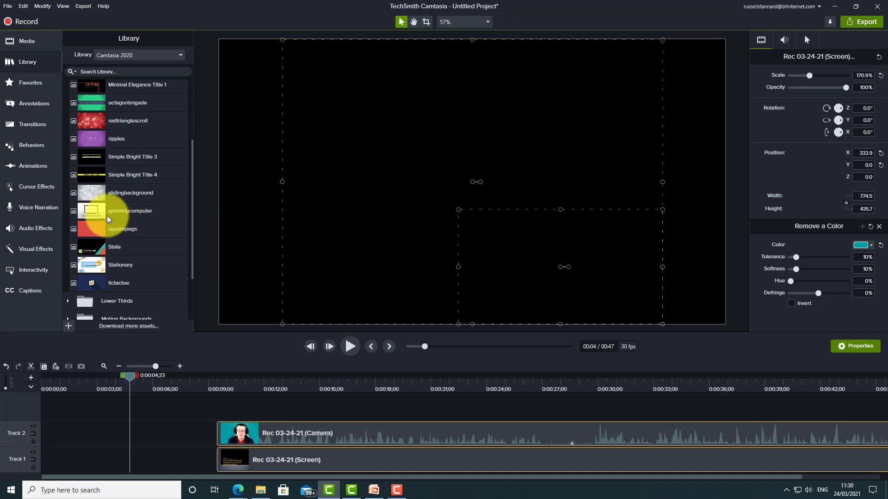
left_click(134, 219)
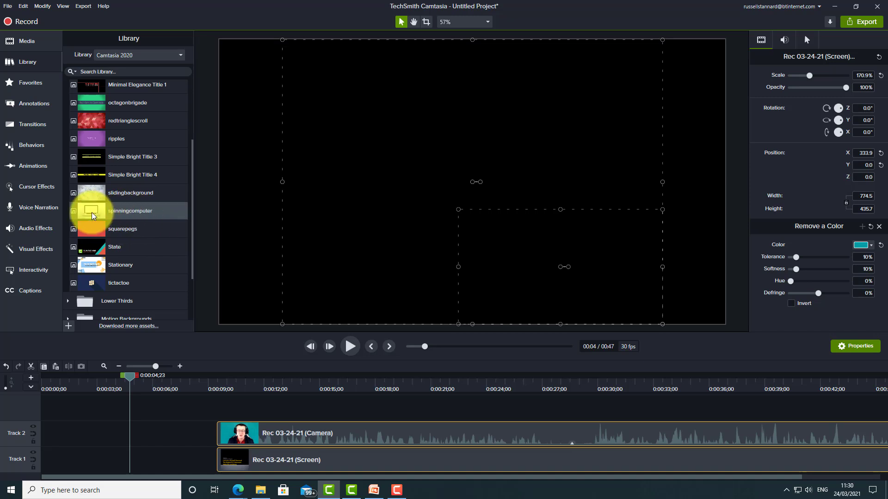
left_click_drag(91, 213, 19, 481)
Place the intro on the bottom track with the webcam and screen clips right after it
left_click_drag(217, 428, 346, 406)
left_click_drag(178, 406, 184, 465)
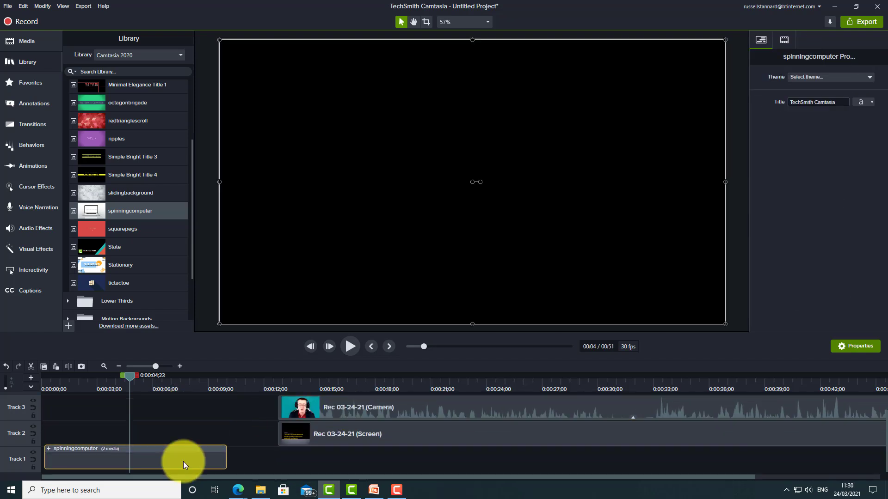
left_click_drag(267, 403, 277, 432)
left_click_drag(398, 420, 347, 439)
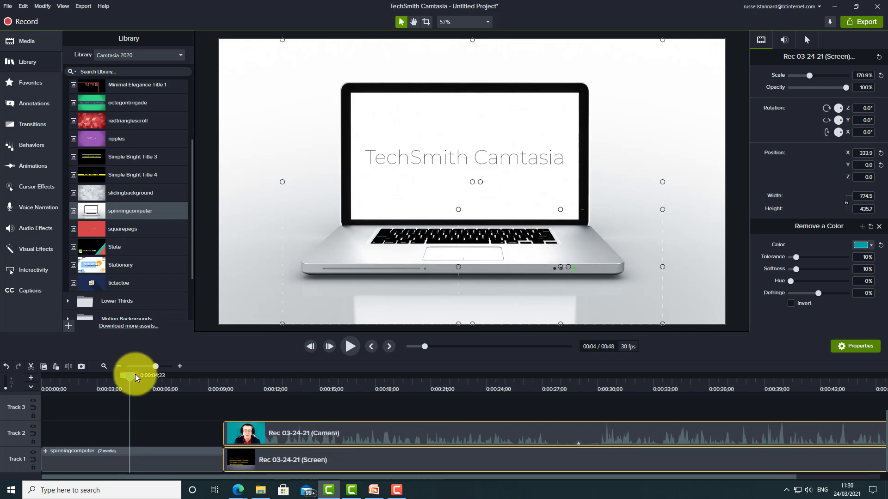
Replace the intro's 'TechSmith Camtasia' title text with the presenter's full name
mouse_move(128, 381)
left_mouse_down()
mouse_move(69, 380)
mouse_move(123, 379)
left_mouse_up()
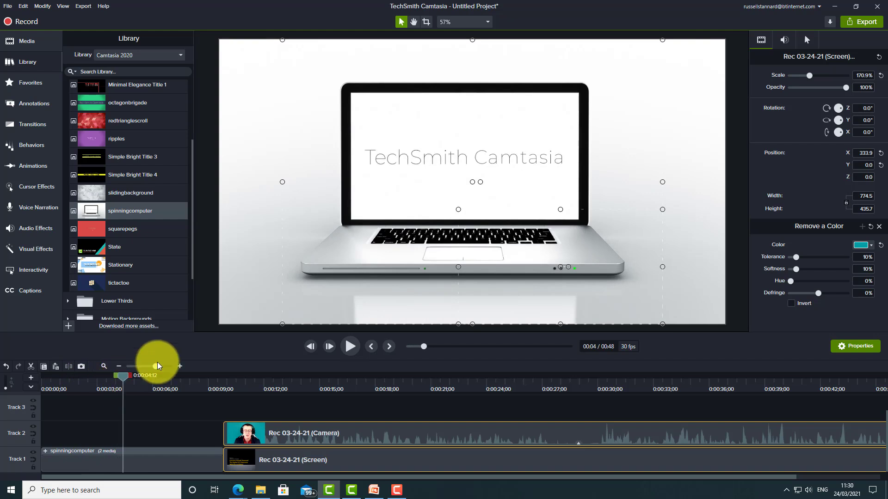
double_click(476, 158)
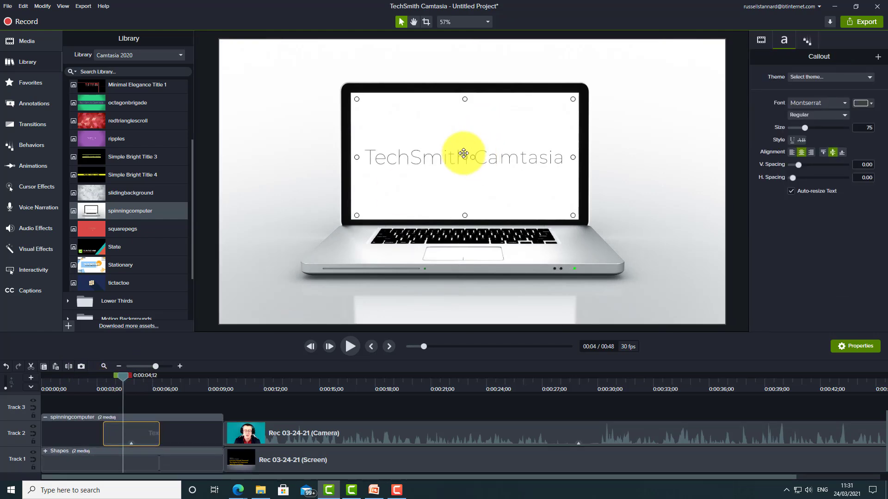
left_click(458, 156)
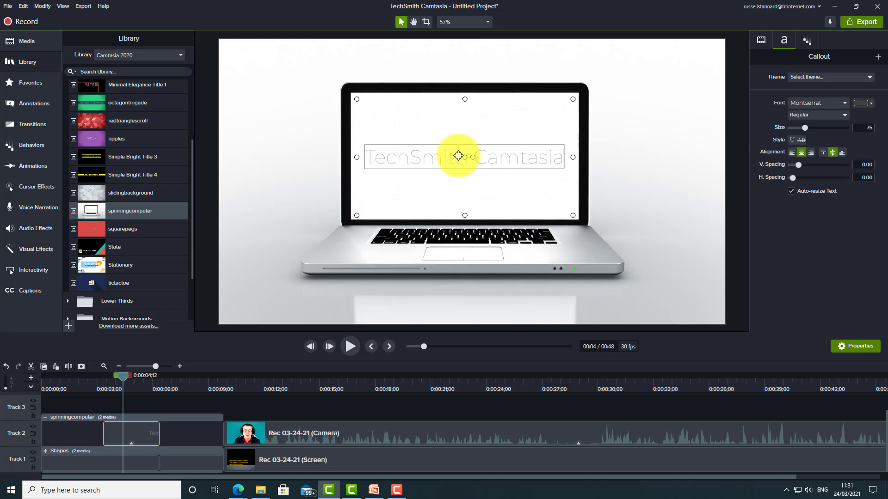
key("ctrl+a")
type("Russell STannard")
key("BackSpace")
key("BackSpace")
key("BackSpace")
key("BackSpace")
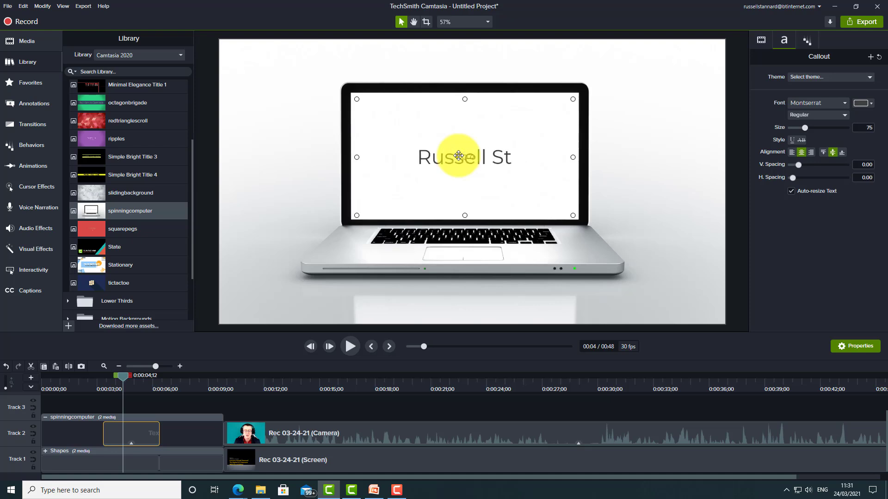
type("nnard")
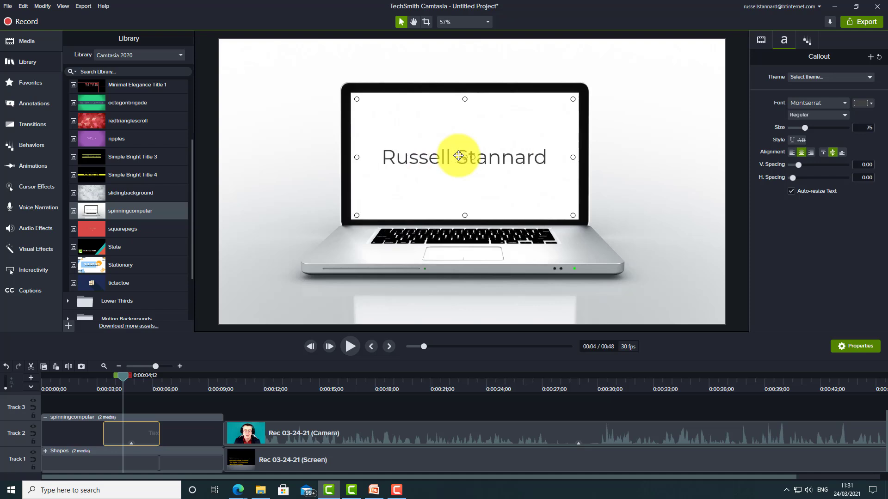
left_click(61, 388)
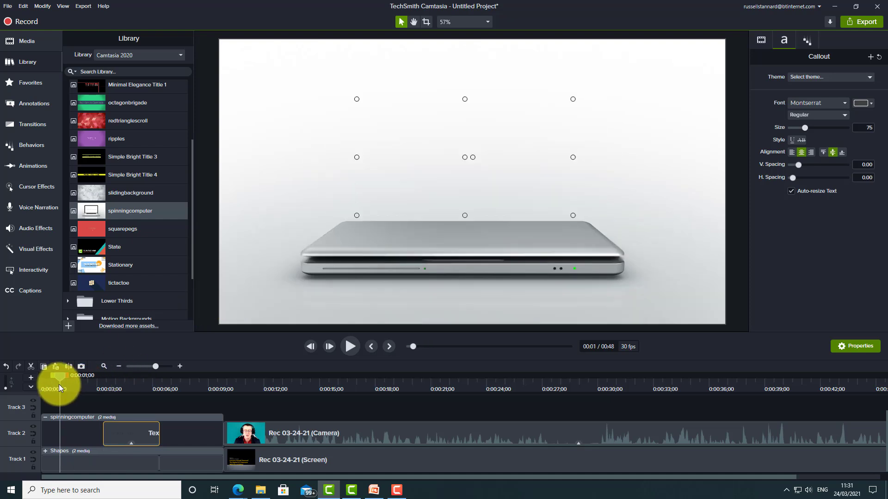
left_click_drag(62, 388, 40, 376)
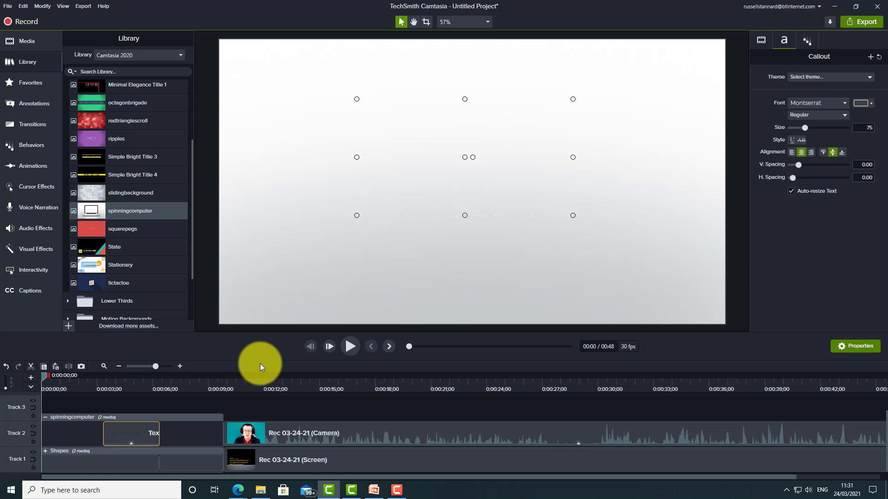
left_click(351, 347)
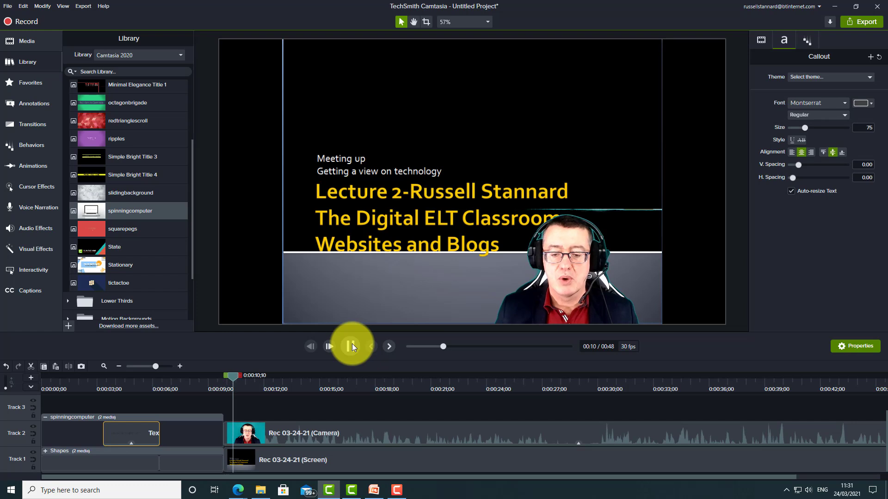
left_click(350, 346)
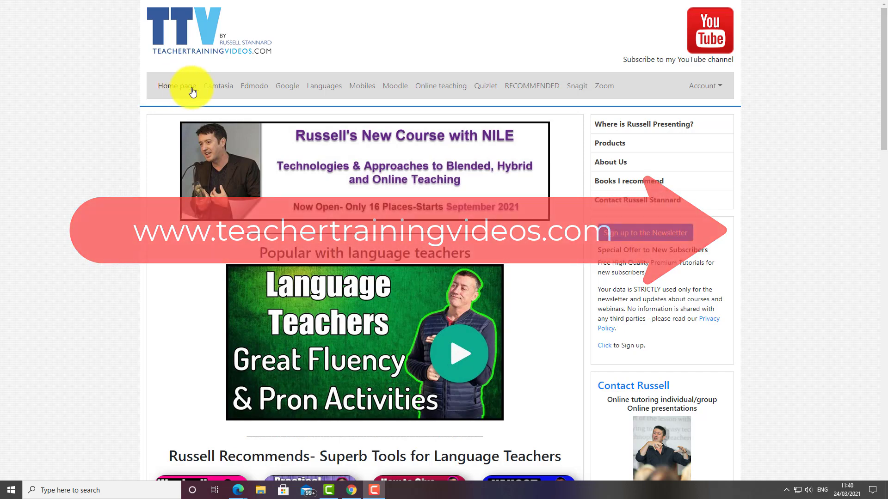
Go to the Camtasia tutorials page from teachertrainingvideos.com's top navigation bar
left_click(223, 88)
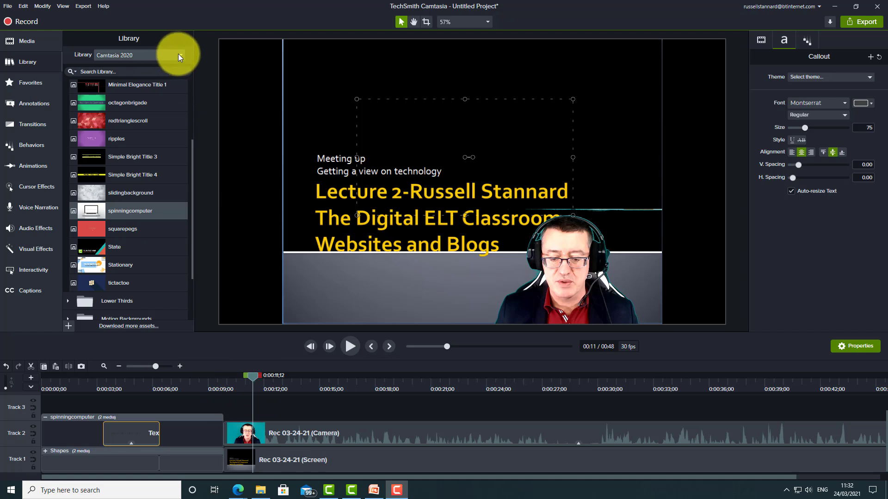
Expand the library's Music Tracks folder and preview asweetfeeling, then firefly
scroll(189, 184, "down", 3)
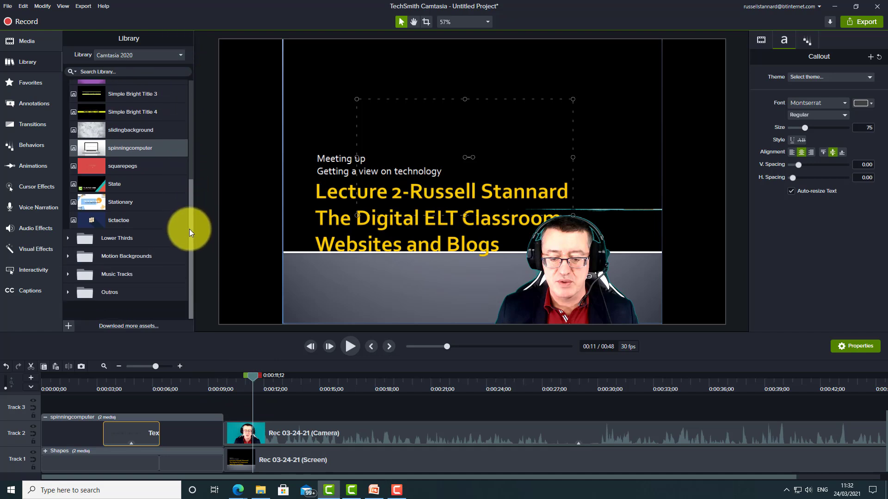
left_click(124, 275)
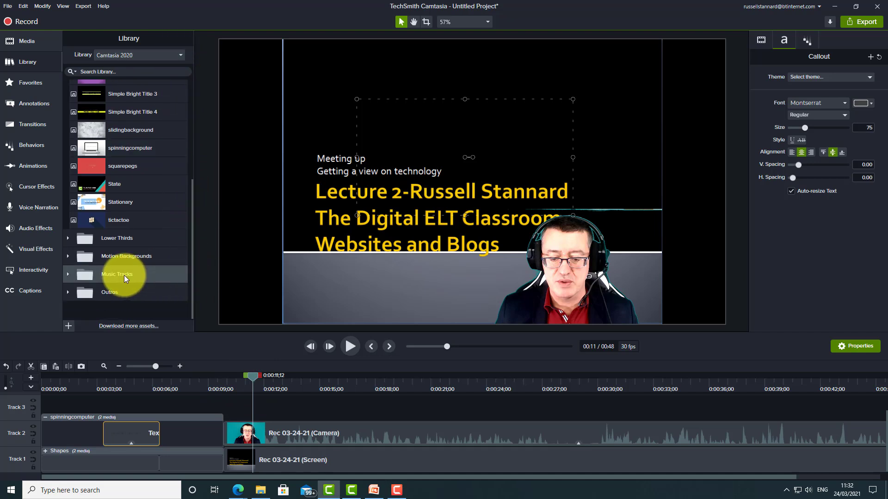
left_click(68, 275)
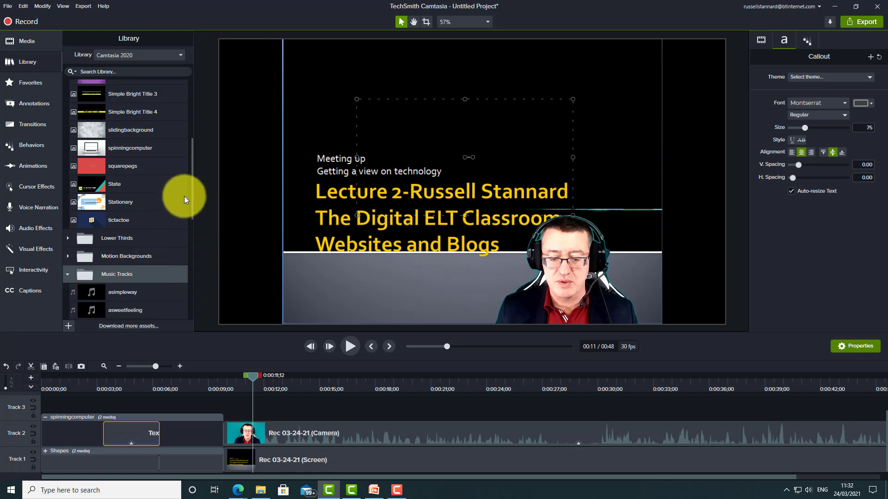
left_click_drag(189, 193, 189, 236)
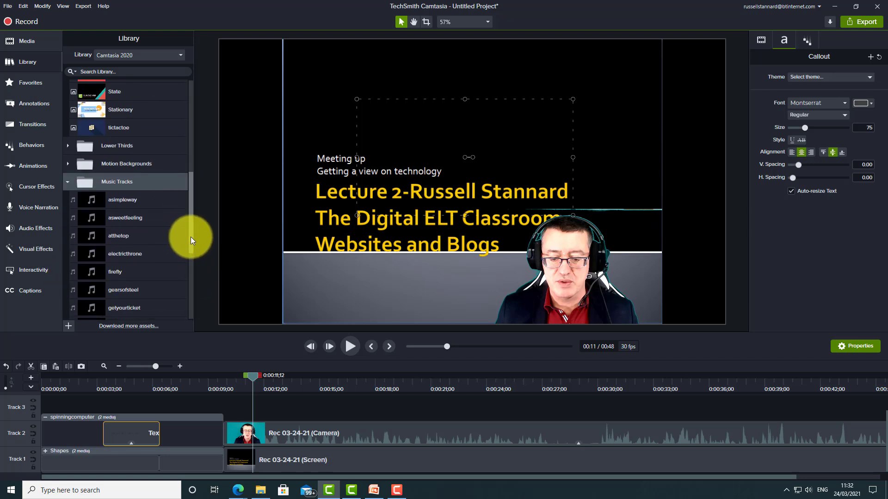
double_click(140, 216)
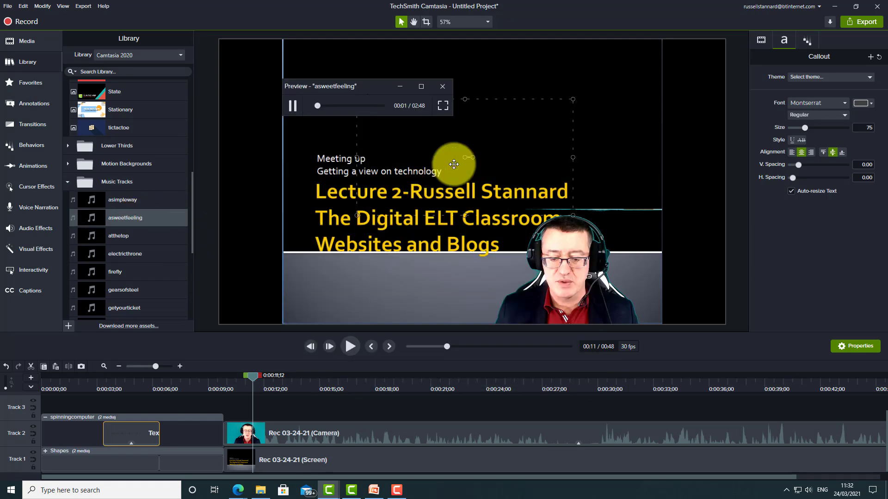
left_click(442, 87)
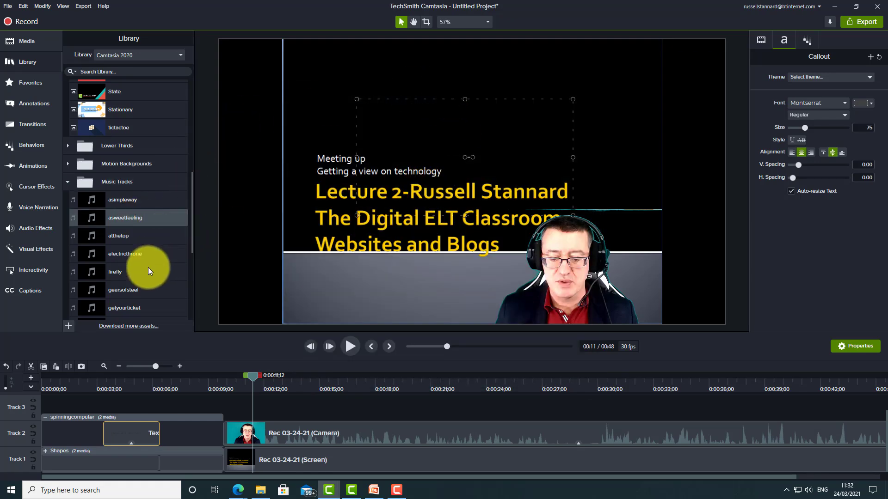
double_click(125, 273)
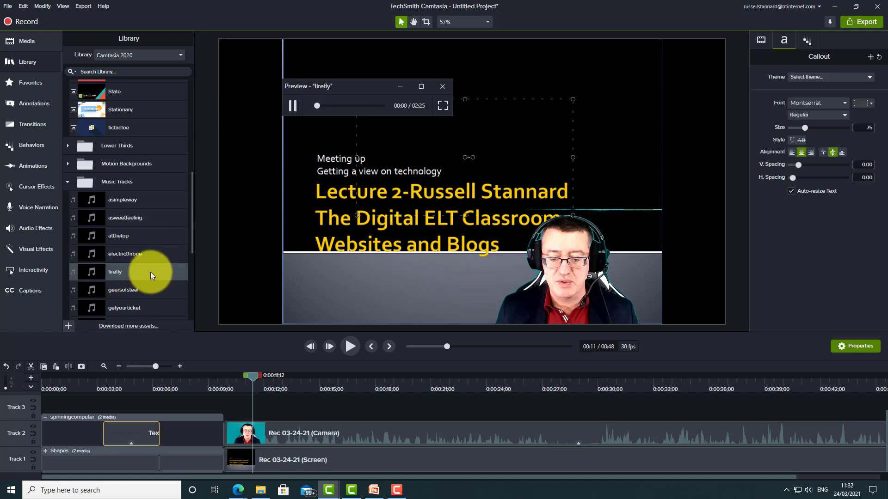
Add the firefly track to the timeline and trim it to end at 0:09;25, where the camera clip starts
left_click(443, 87)
left_click_drag(111, 274, 20, 427)
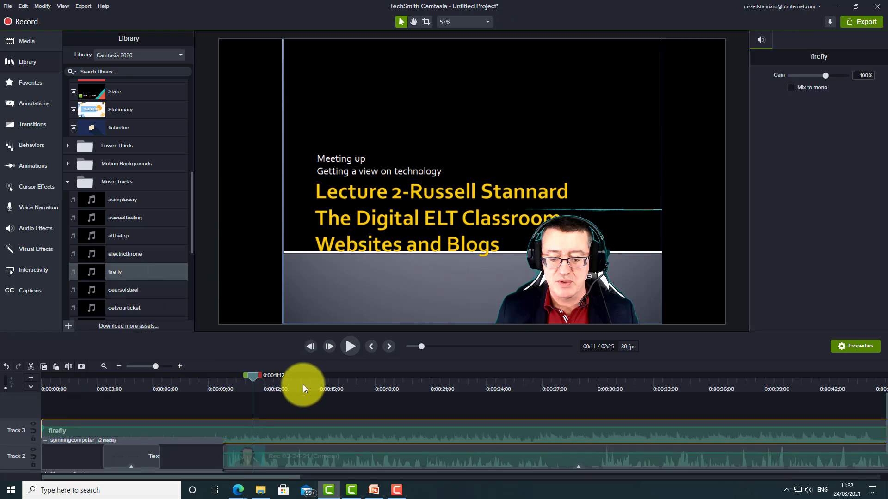
left_click_drag(251, 375, 222, 374)
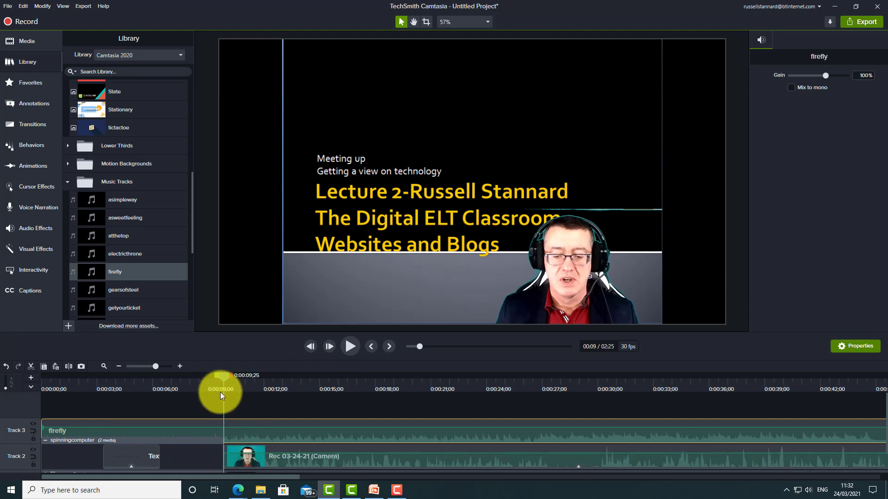
left_click(269, 446)
left_click(69, 367)
left_click(337, 432)
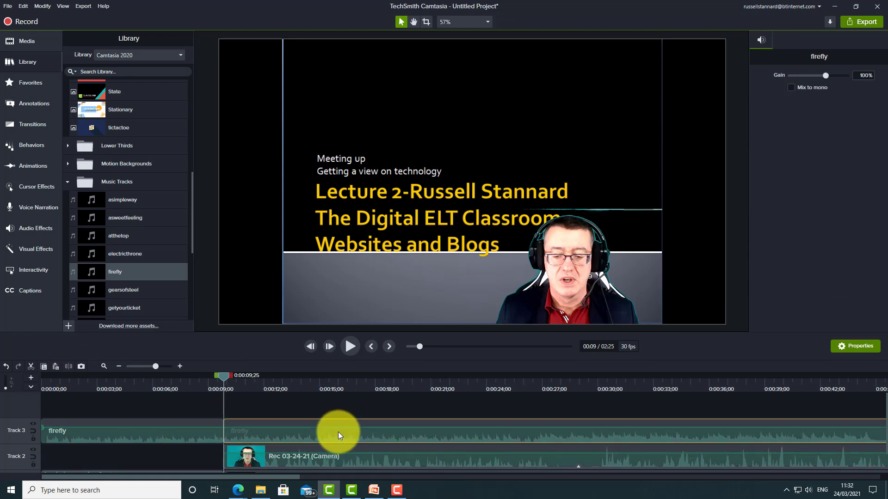
key("Delete")
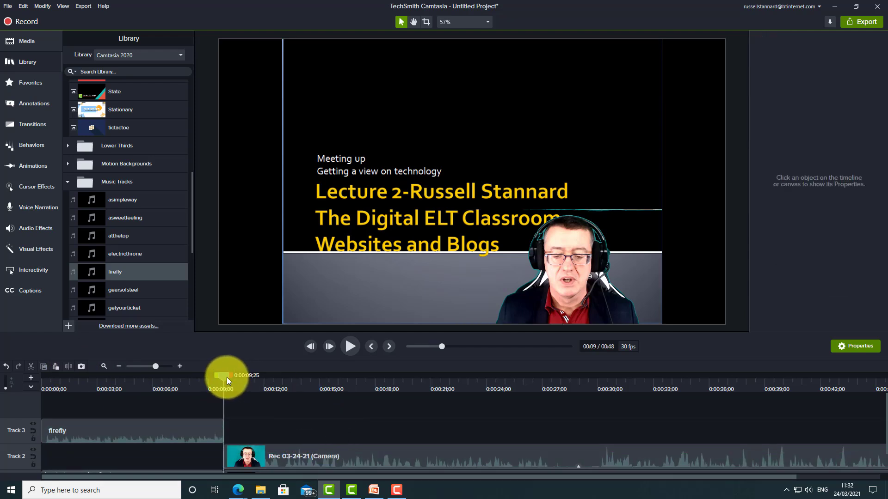
left_click_drag(226, 377, 210, 375)
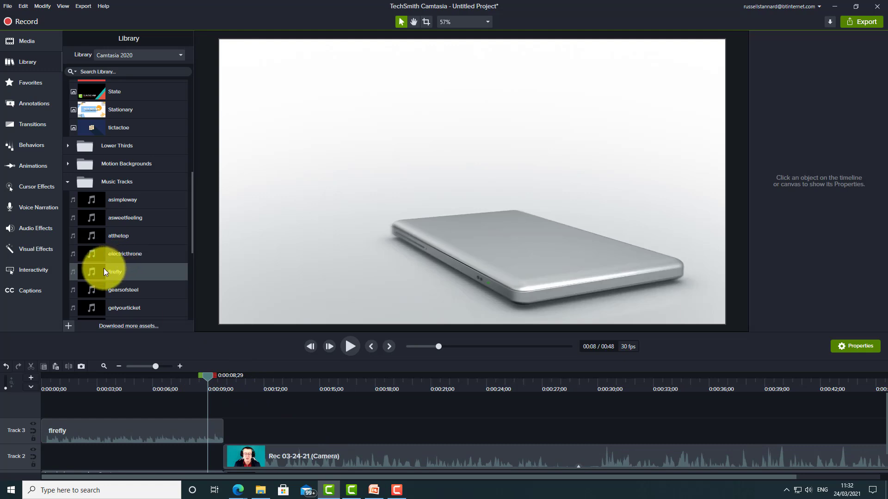
Add a Fade Out audio effect to the firefly clip and play from the start to check it
left_click(25, 228)
left_click_drag(167, 137, 212, 431)
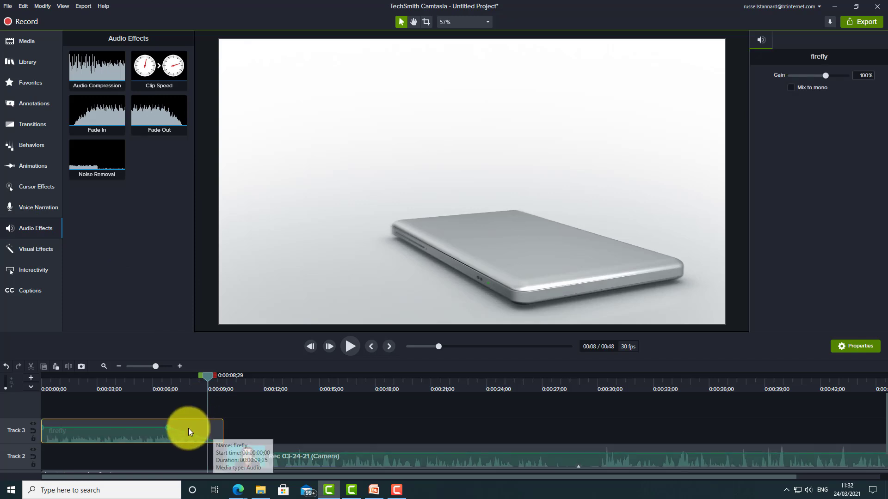
left_click(168, 428)
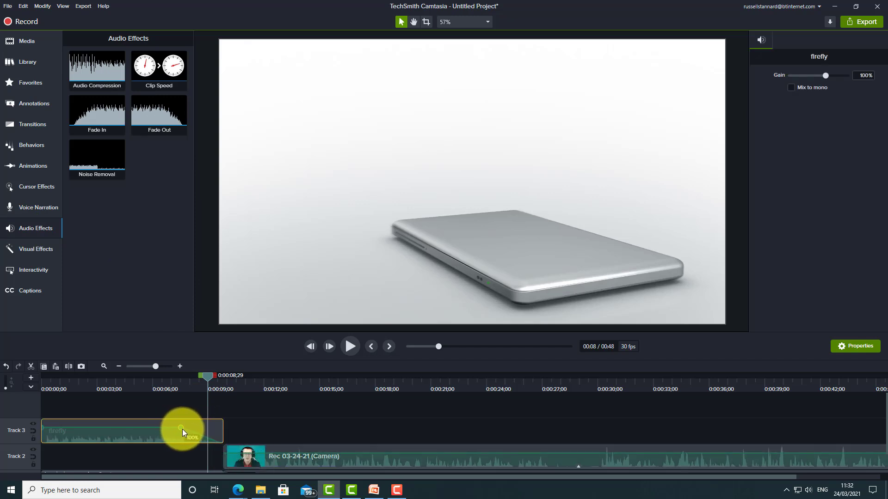
left_click_drag(209, 376, 131, 373)
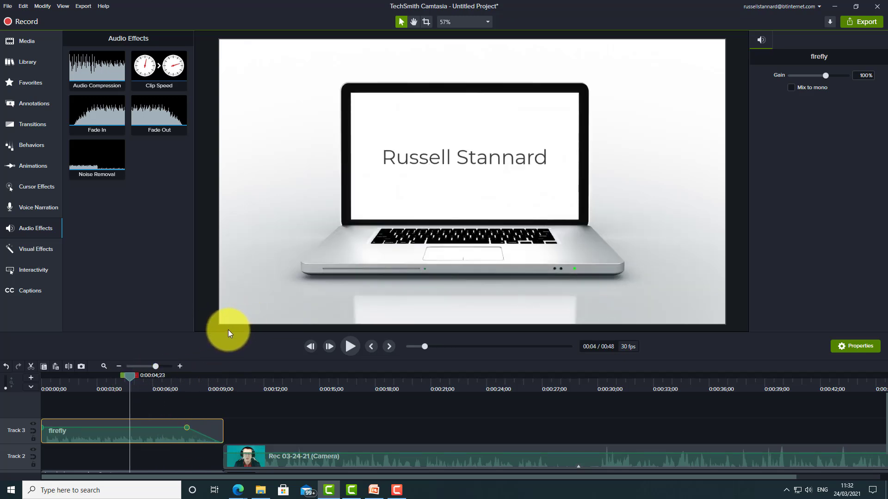
left_click_drag(129, 375, 33, 366)
left_click(351, 346)
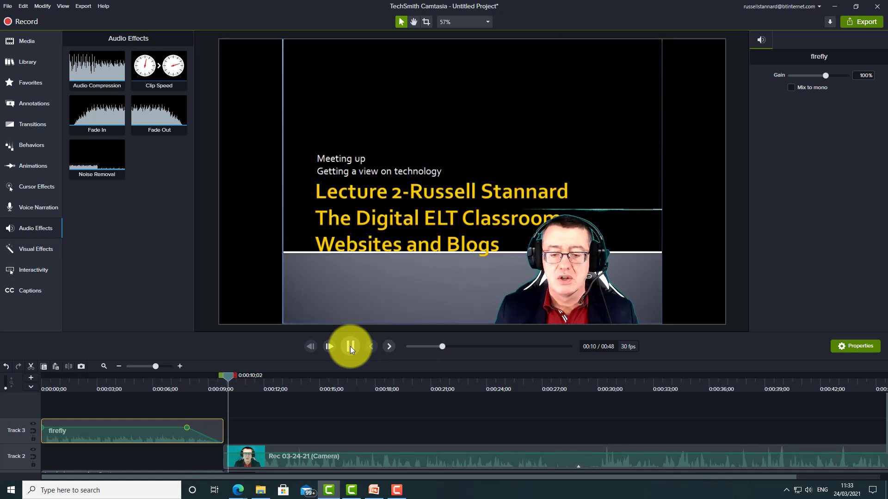
Crop the webcam clip's top, left and right edges, then move it further right on the slide
left_click(350, 345)
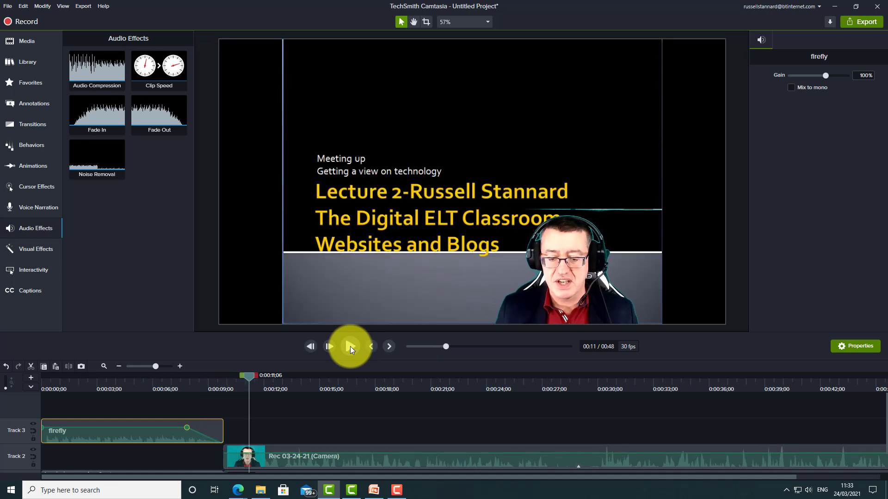
left_click(622, 210)
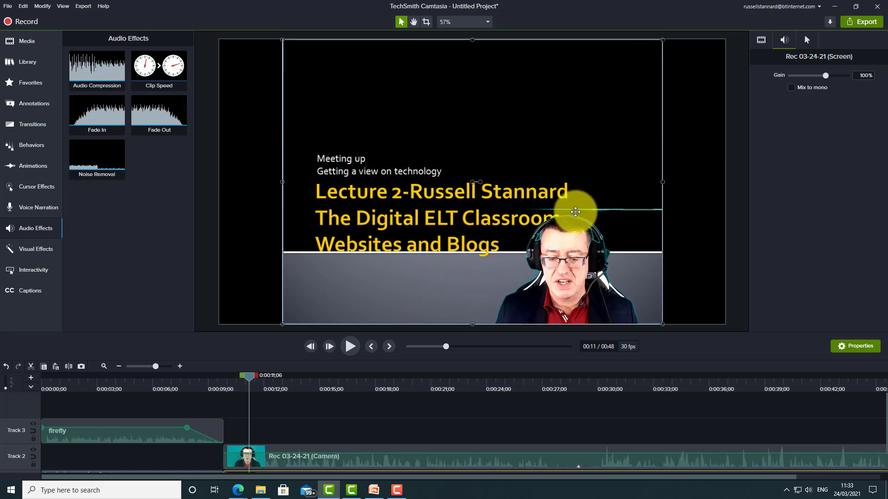
left_click(426, 22)
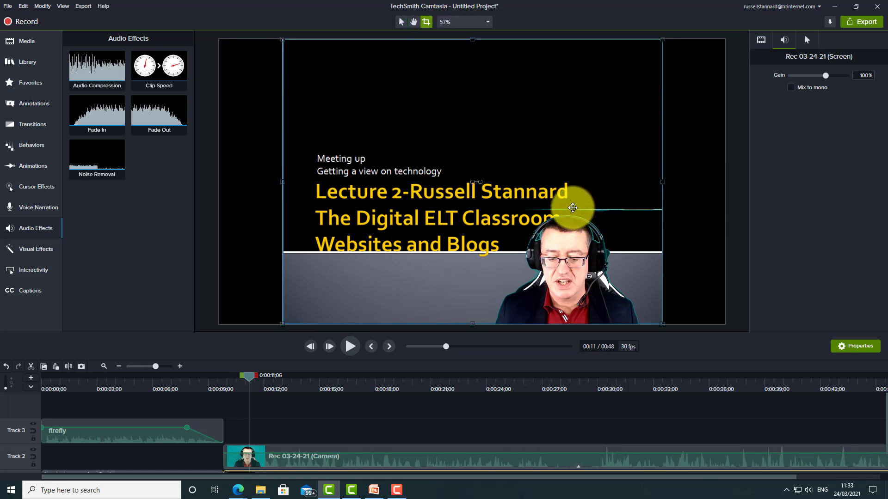
left_click(573, 235)
left_click_drag(560, 209, 560, 213)
left_click_drag(458, 270, 488, 275)
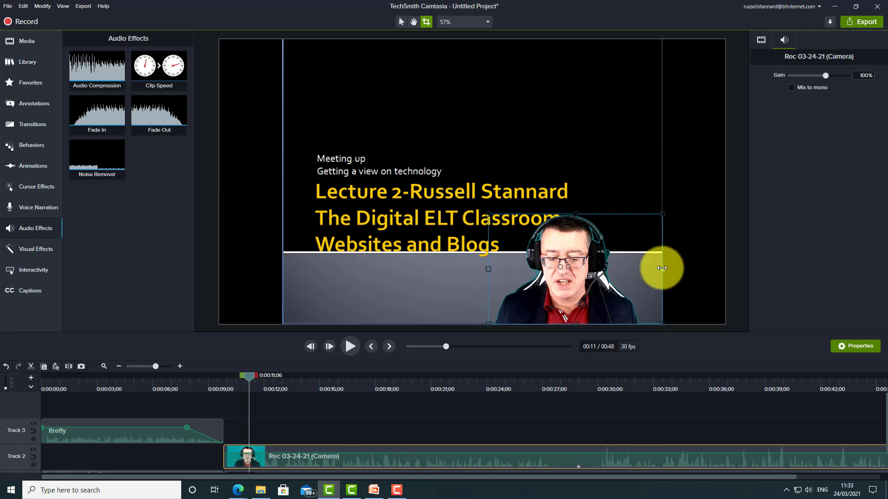
left_click_drag(661, 267, 644, 265)
left_click(401, 22)
left_click_drag(566, 281, 552, 252)
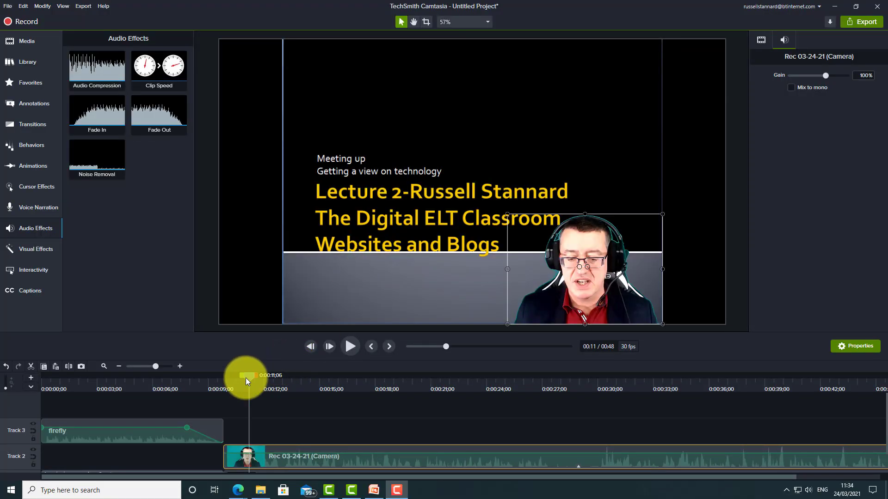
Drag along the timeline to move the playhead to 0:36, where the 'Blogs and websites' slide appears
left_click_drag(246, 378, 715, 384)
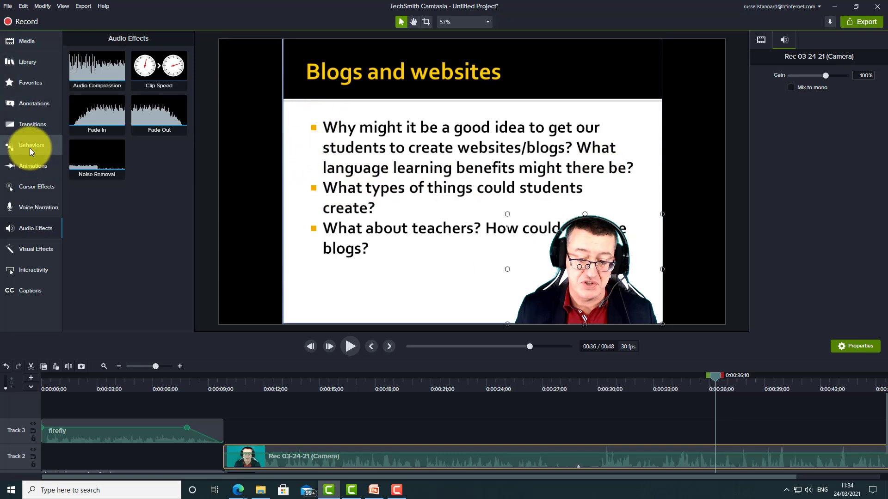
Place a red Sketch Motion rectangle on the slide and widen it across the first bullet
left_click(25, 103)
left_click(160, 40)
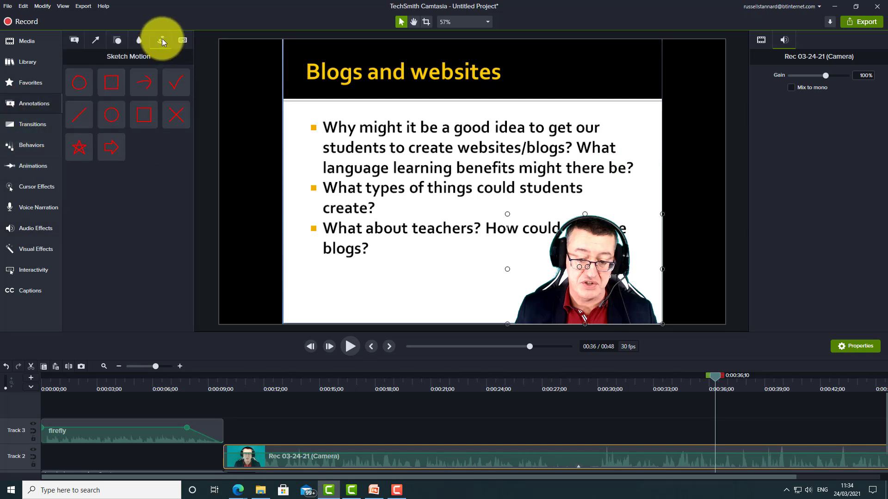
mouse_move(115, 83)
left_mouse_down()
mouse_move(292, 178)
mouse_move(354, 148)
left_mouse_up()
left_click_drag(426, 146, 632, 146)
Rewind to just before the rectangle starts and play back to preview the sketch animation
left_click_drag(769, 421, 769, 420)
left_click_drag(720, 376, 699, 377)
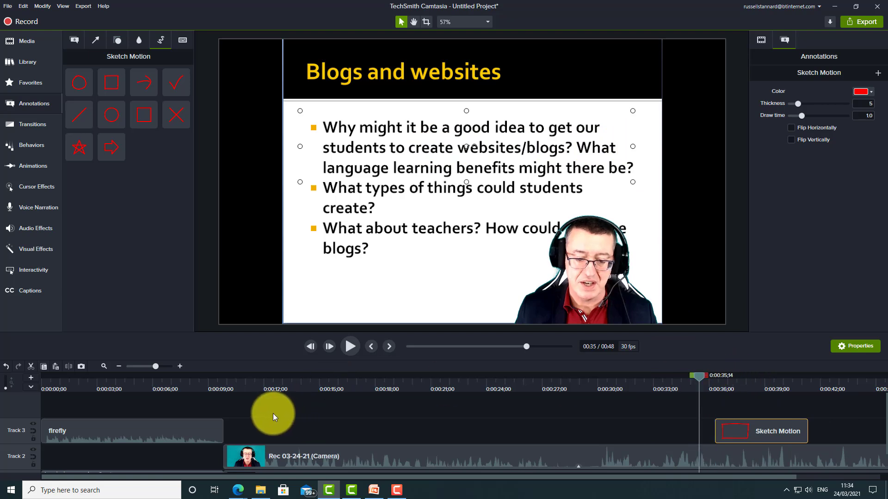
left_click(349, 346)
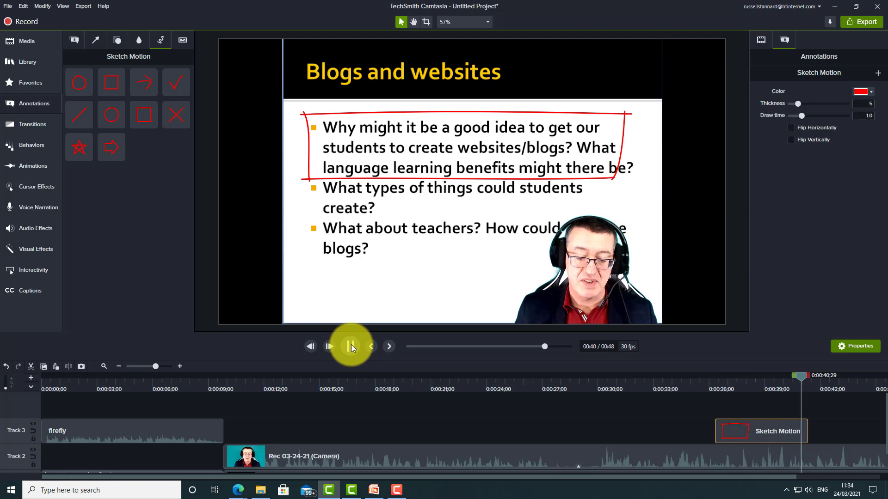
left_click(350, 346)
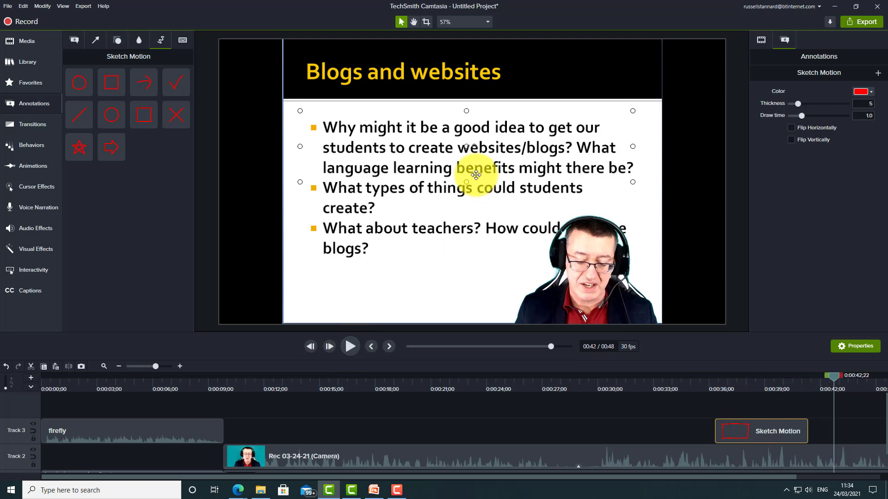
Add a red speech-bubble callout to the slide reading 'Say something'
left_click(73, 40)
mouse_move(111, 120)
left_mouse_down()
mouse_move(220, 190)
mouse_move(312, 195)
mouse_move(386, 229)
left_mouse_up()
double_click(333, 132)
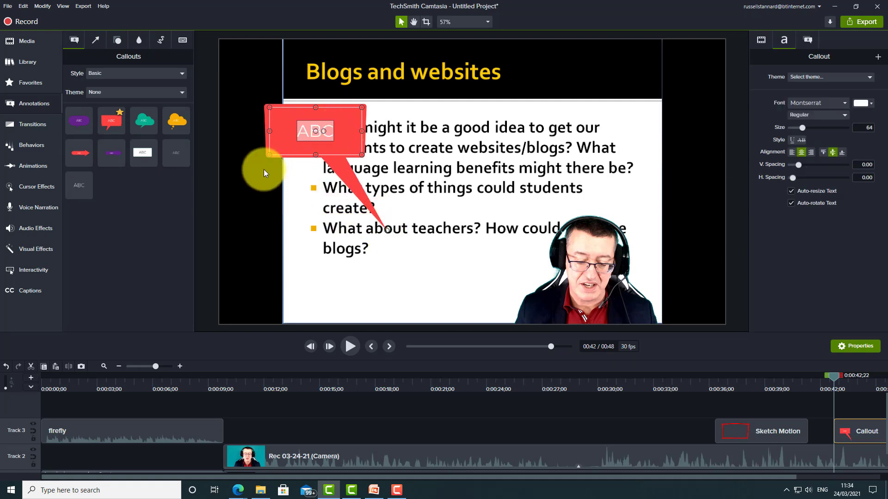
type("Say something")
left_click(344, 119)
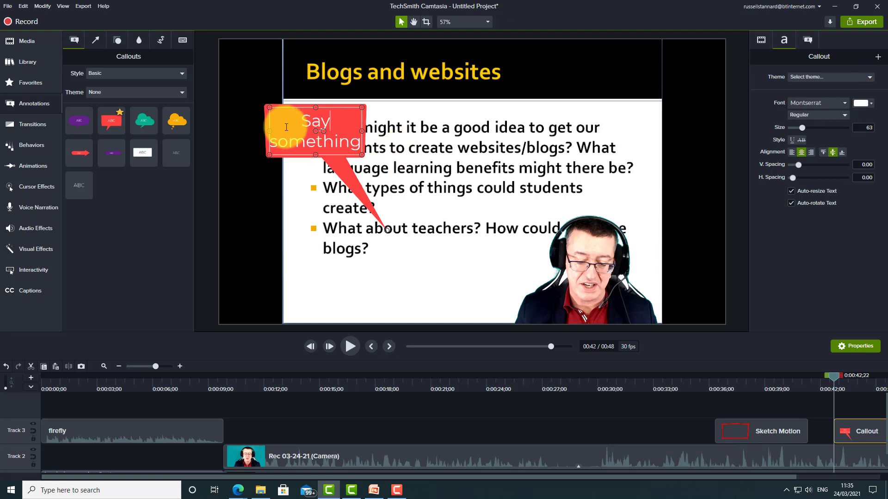
Set the callout's fill to the near-black jacket colour sampled from the video
left_click(249, 111)
left_click(296, 121)
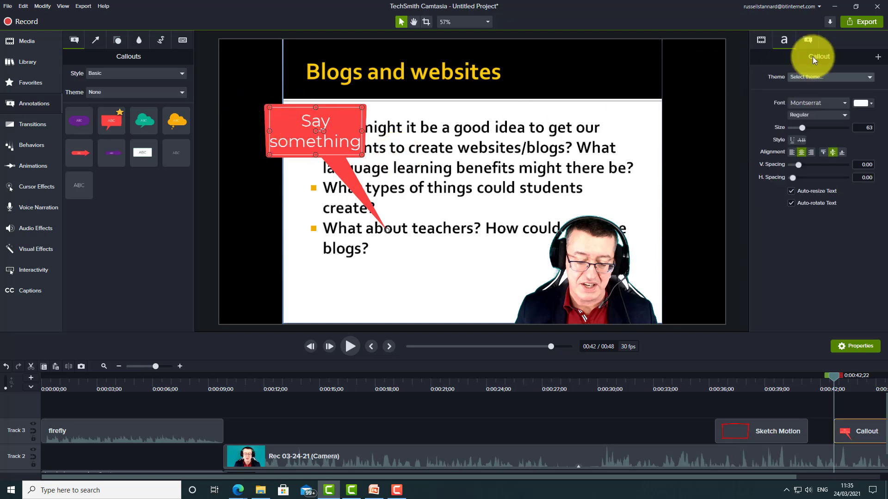
left_click(806, 41)
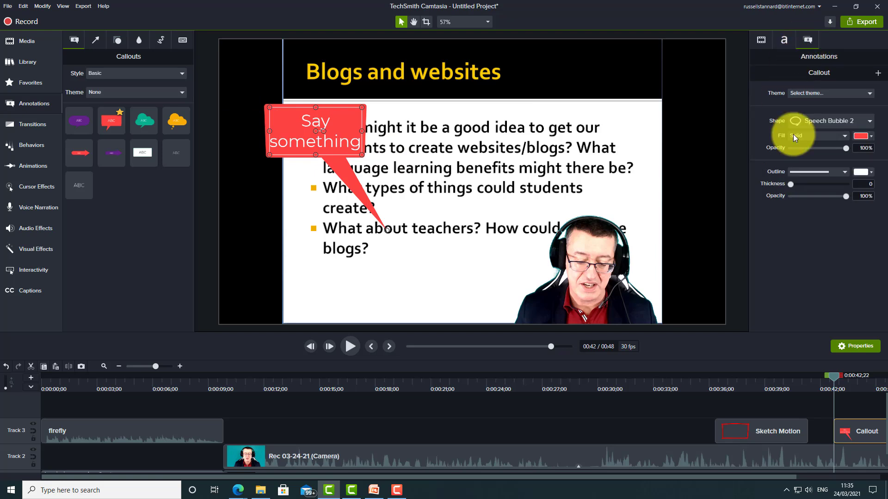
left_click(860, 136)
left_click(868, 160)
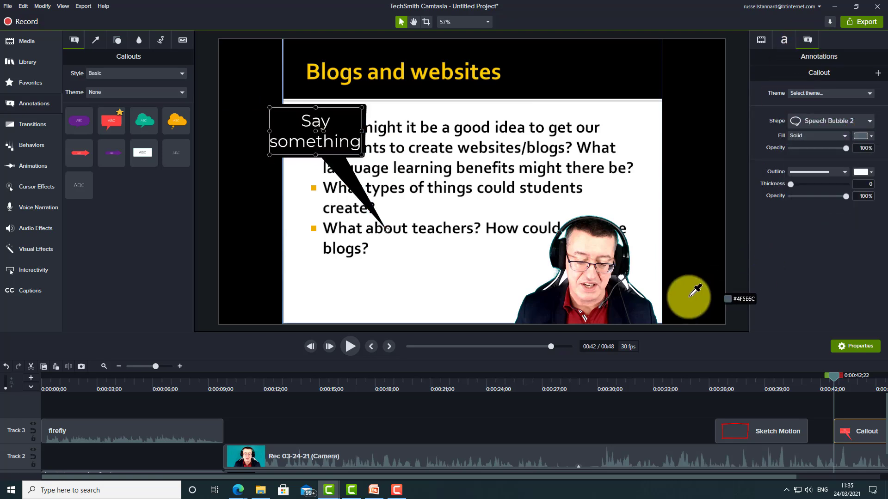
left_click(544, 305)
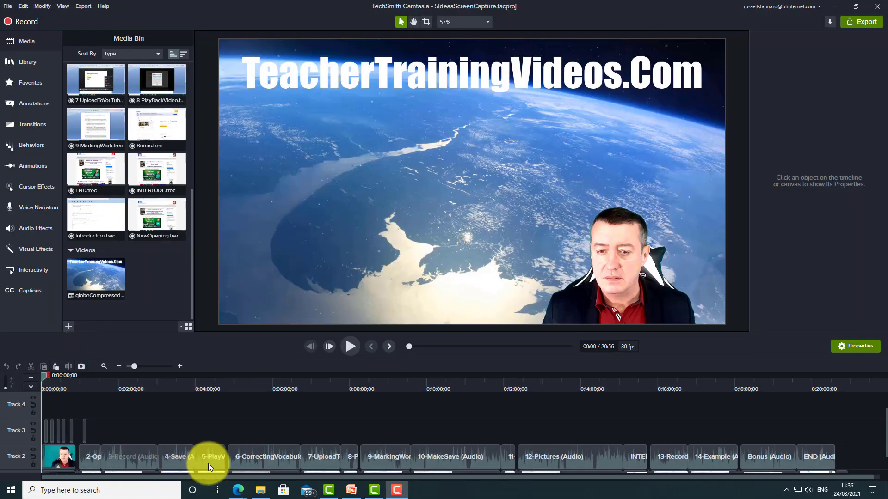
Preview the project opening, select the globe intro clip on Track 1, then jump to 4:48
left_click_drag(42, 376, 58, 380)
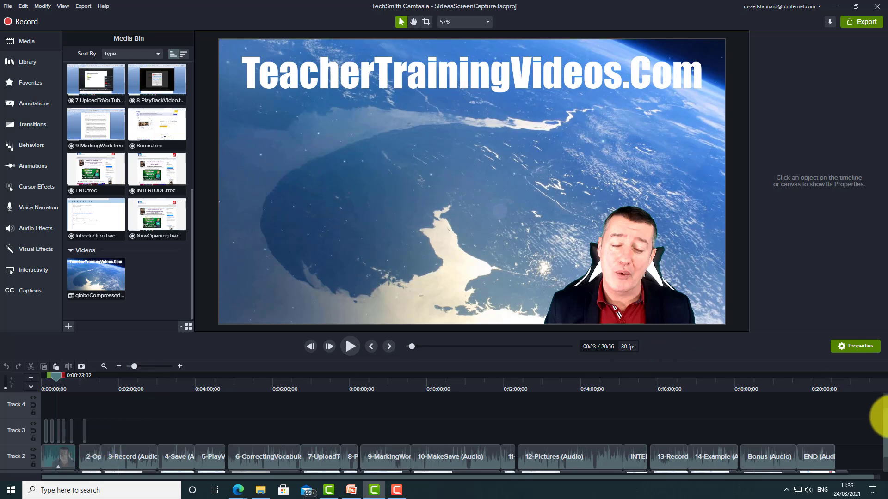
scroll(876, 423, "down", 1)
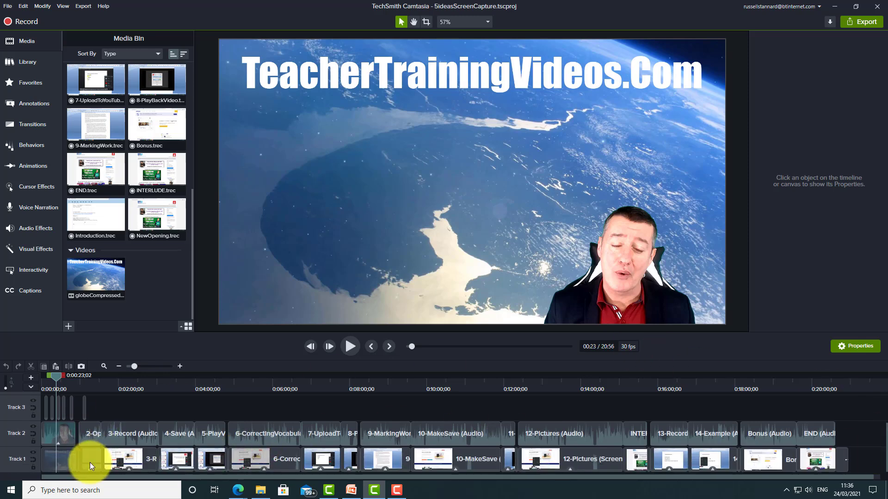
left_click(58, 463)
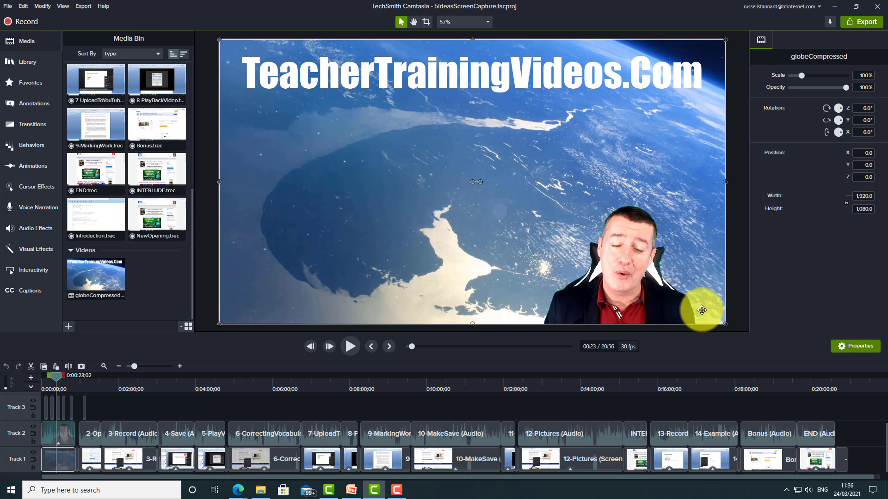
mouse_move(54, 375)
left_mouse_down()
mouse_move(34, 375)
mouse_move(55, 377)
left_mouse_up()
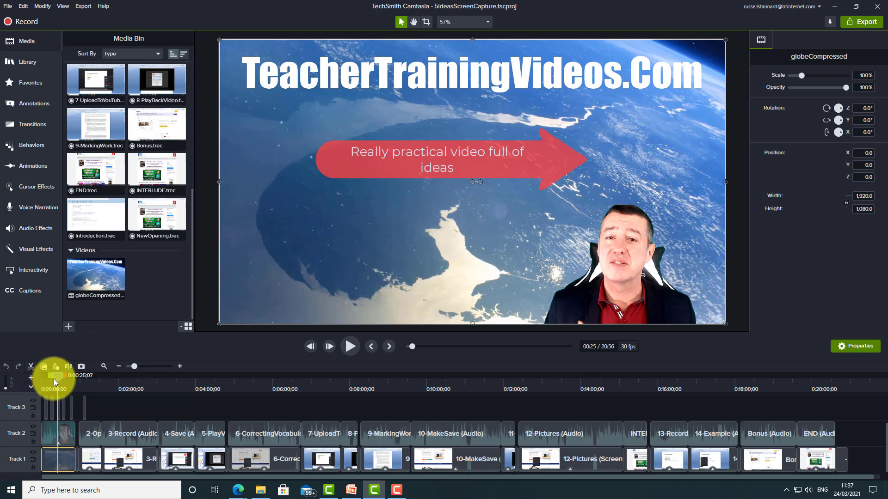
left_click_drag(53, 379, 223, 403)
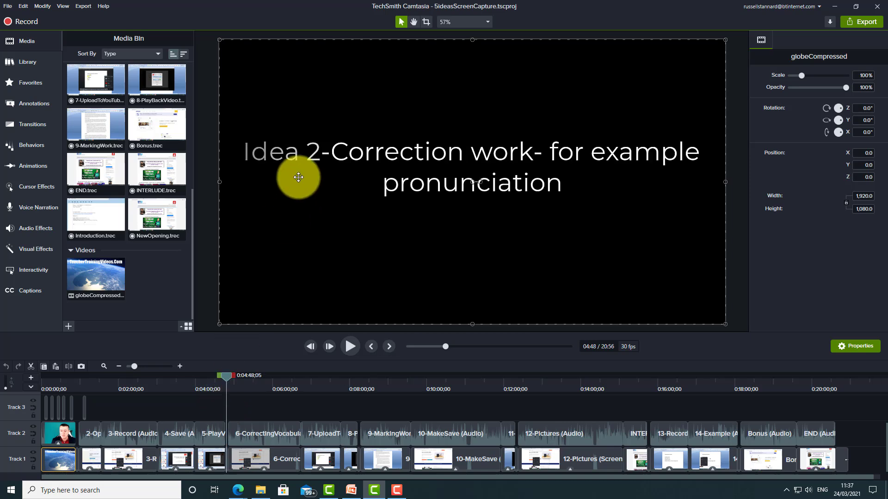
Move to the Word document recording at 7:18 and scroll the Media Bin's recordings list
left_click(32, 108)
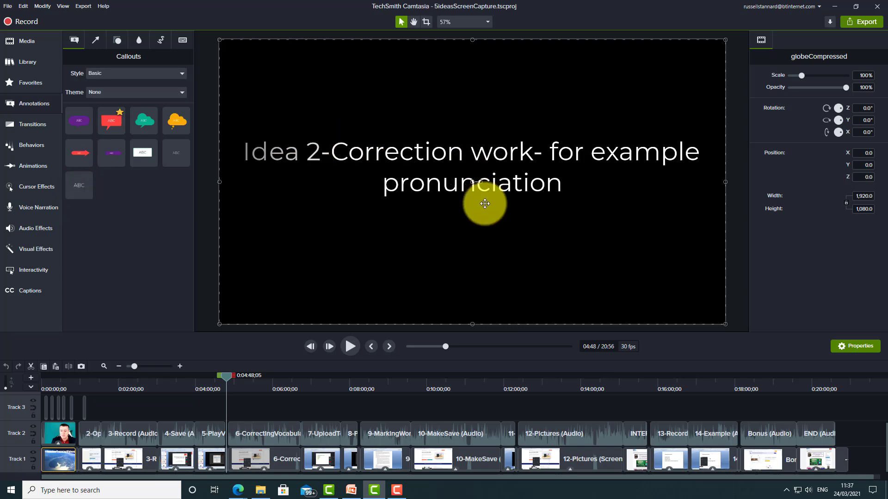
left_click_drag(223, 378, 319, 406)
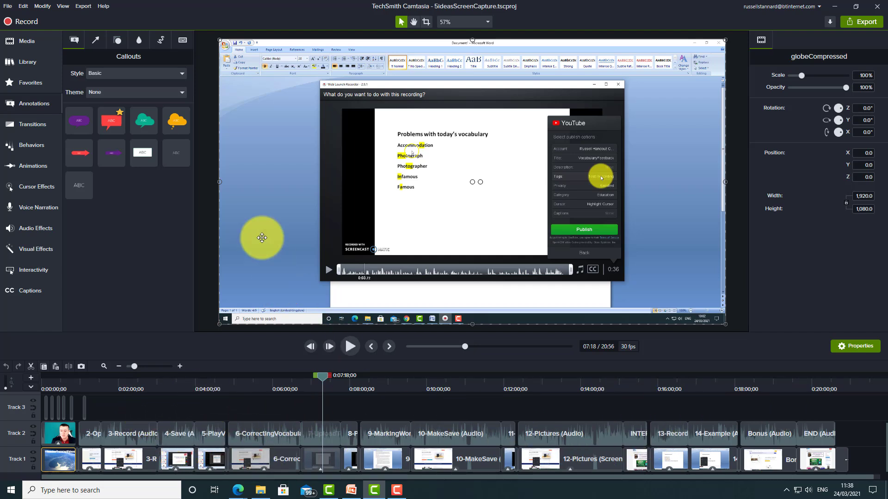
left_click(18, 43)
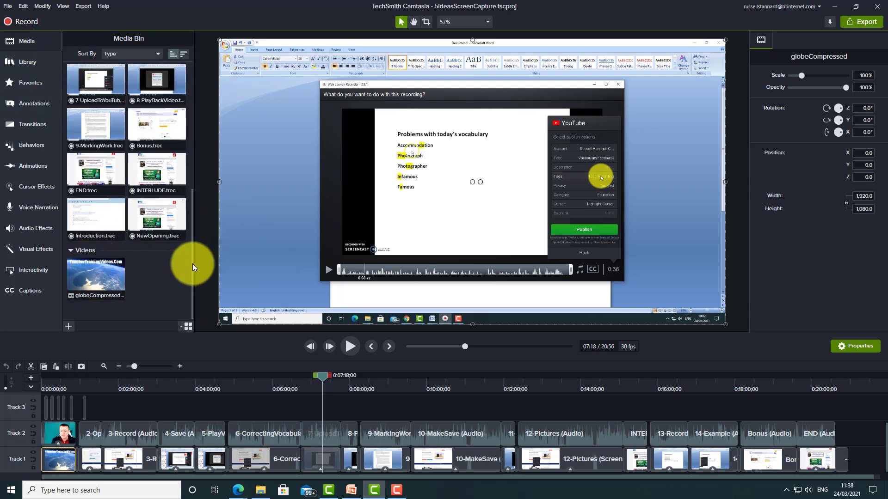
left_click_drag(189, 262, 93, 119)
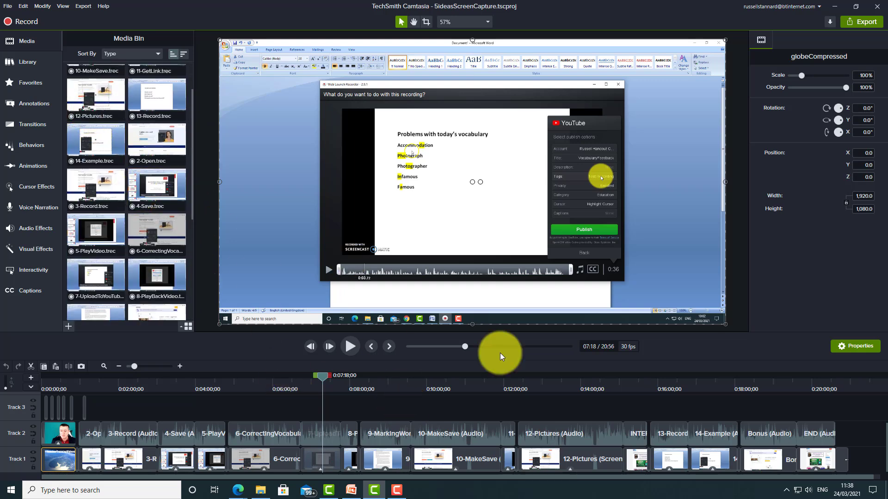